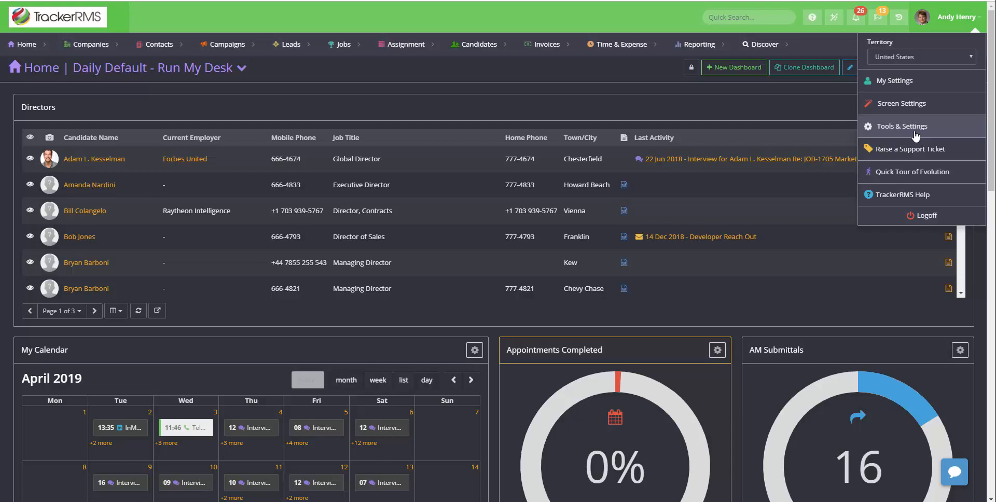
Step: Open the license and credit purchasing page from Tools & Settings and go to its Licensed Users list
left_click(916, 134)
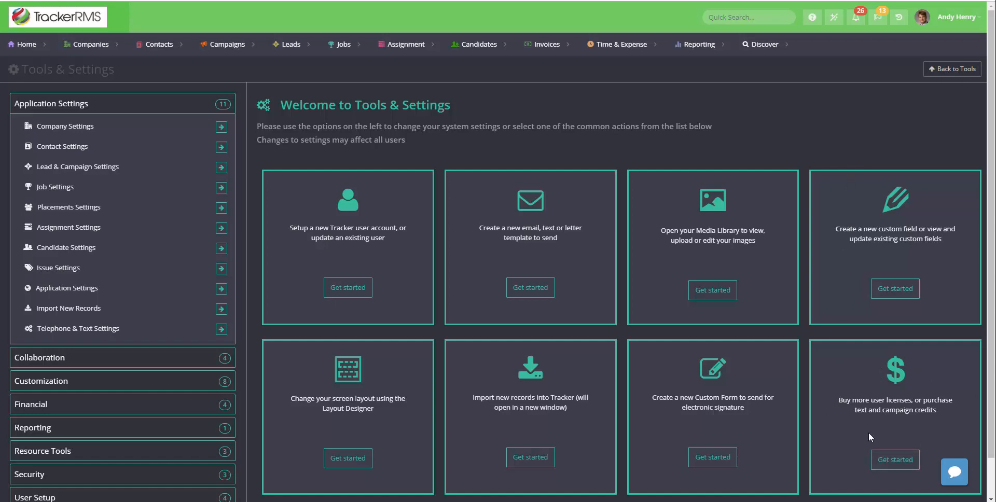
left_click(894, 461)
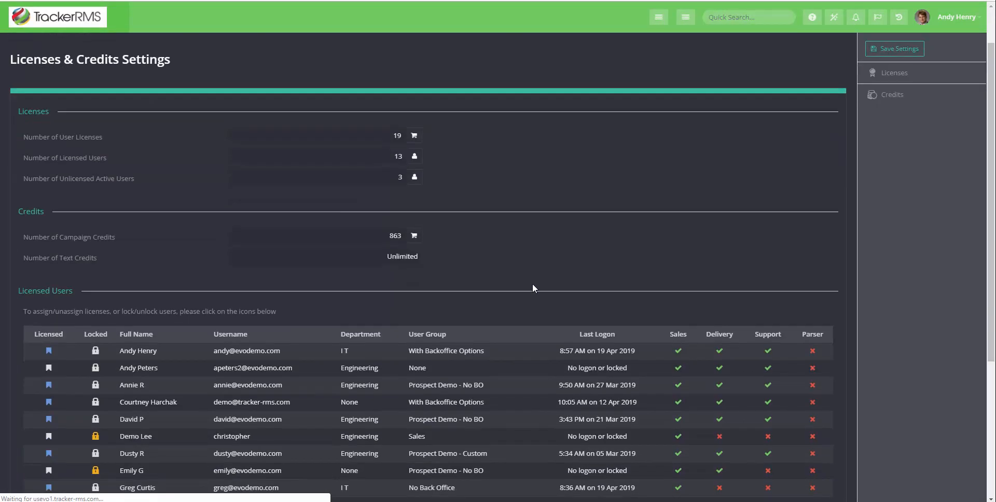
scroll(532, 288, "down", 3)
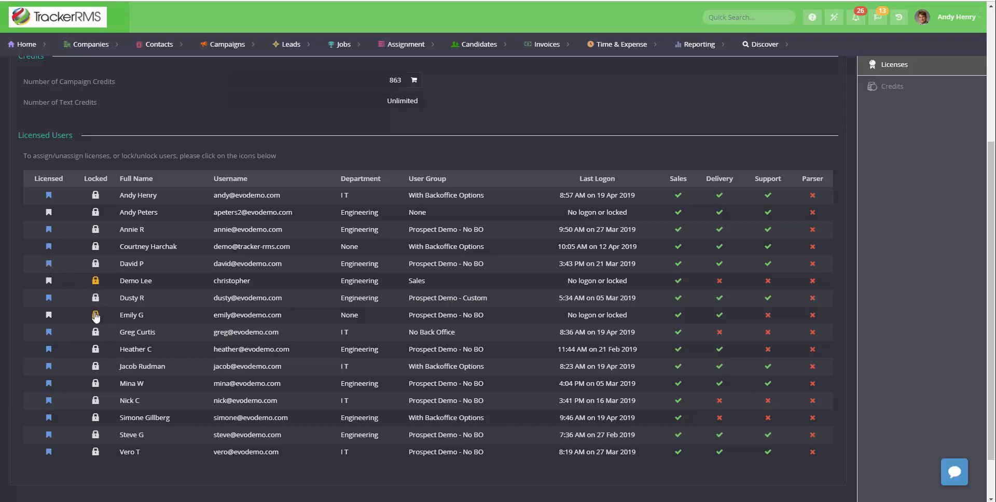
Step: Examine which user group each licensed user belongs to, focusing on the users assigned to Prospect Demo - No BO
left_click_drag(411, 179, 457, 178)
left_click_drag(115, 232, 150, 232)
left_click_drag(496, 229, 401, 233)
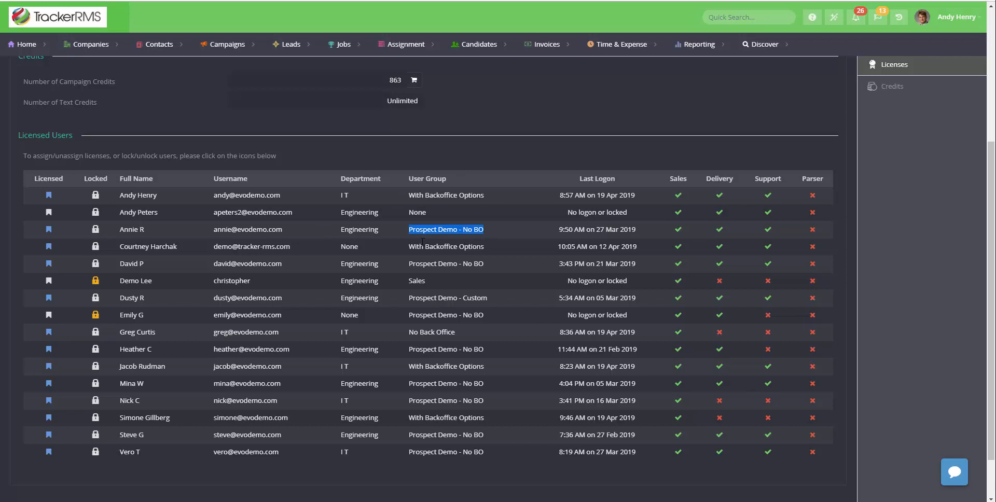
scroll(505, 236, "up", 4)
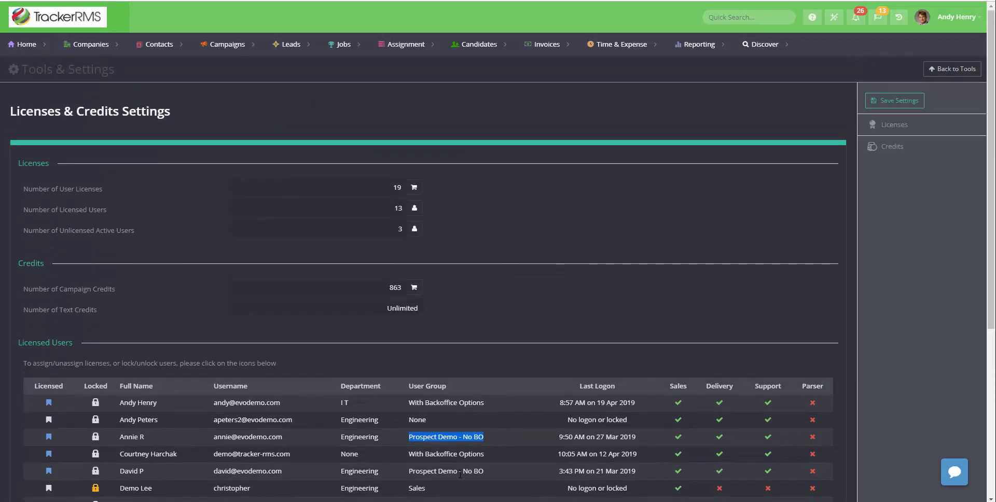
scroll(531, 341, "down", 4)
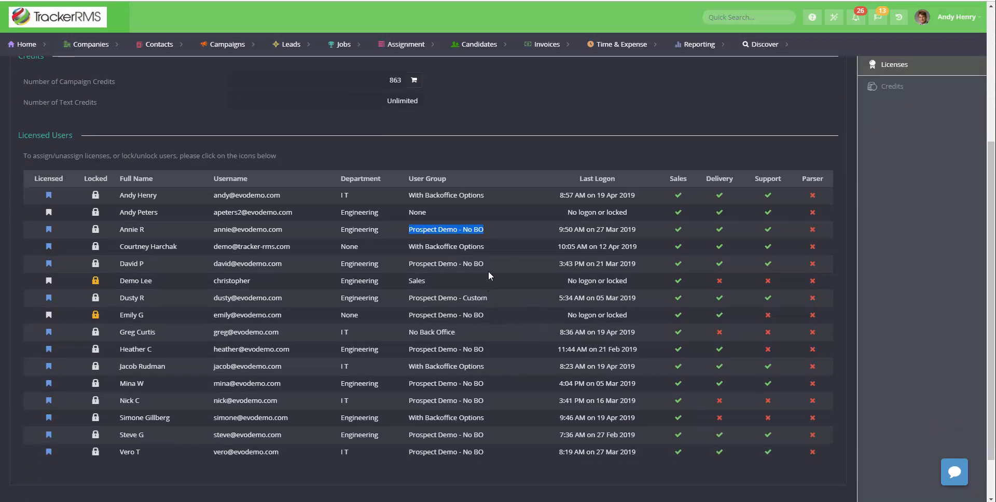
left_click_drag(488, 262, 413, 262)
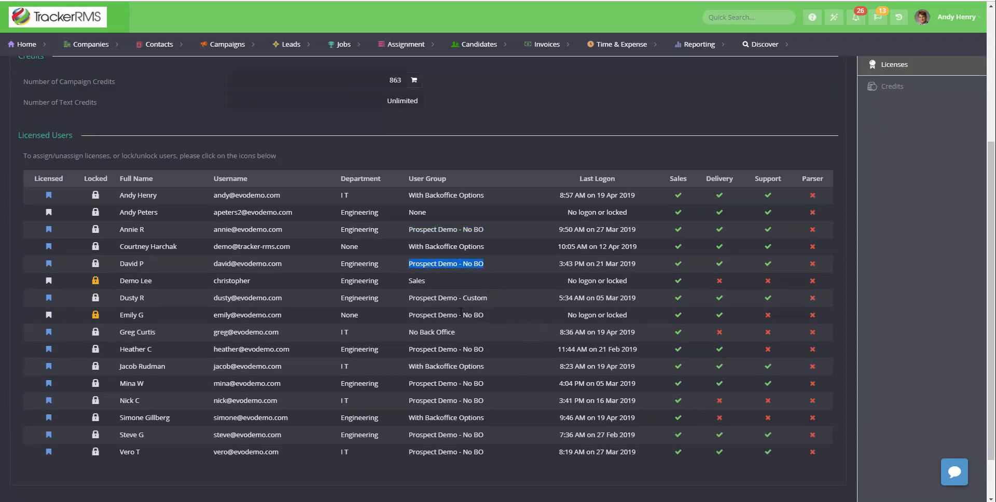
left_click_drag(490, 315, 406, 318)
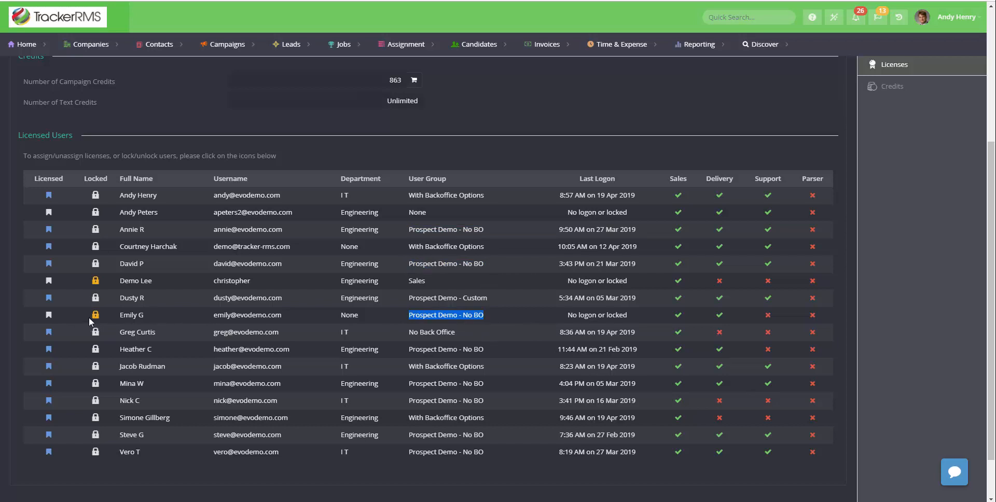
left_click_drag(487, 349, 397, 352)
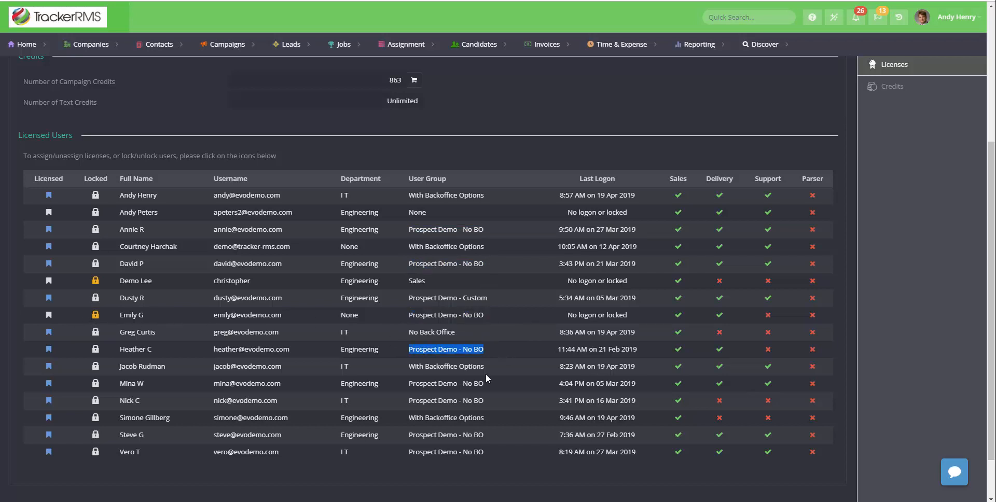
left_click_drag(485, 382, 384, 392)
left_click_drag(500, 397, 395, 401)
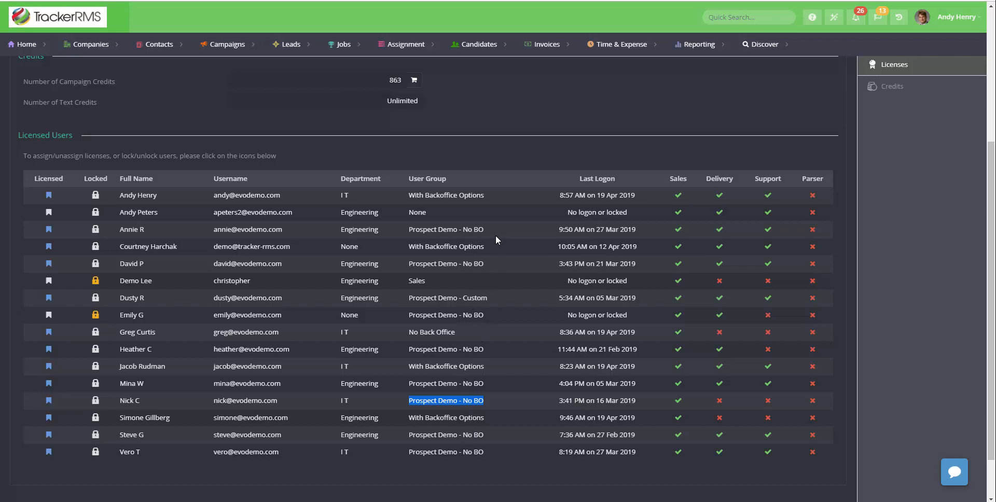
left_click_drag(496, 236, 406, 233)
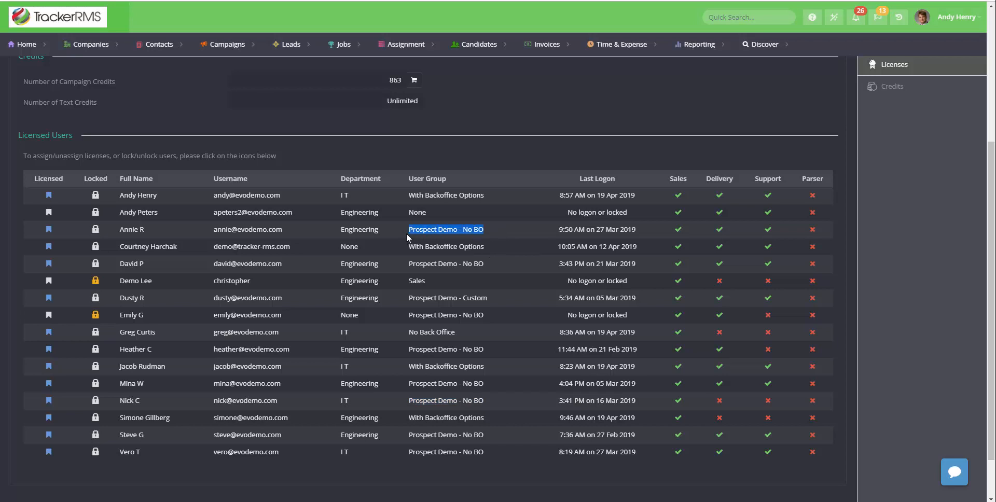
left_click(503, 232)
scroll(539, 286, "up", 4)
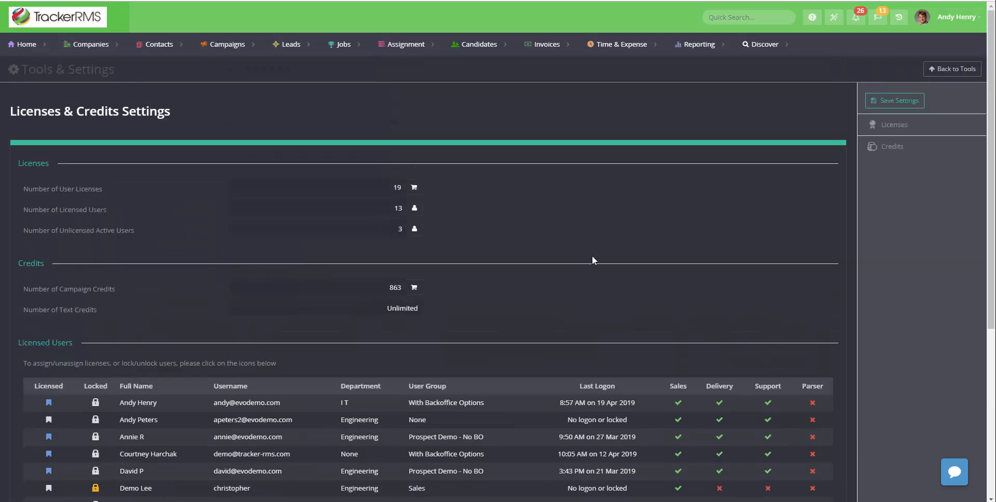
Step: Return to the main tools page, open User Groups under User Setup, and select the Prospect Demo - No BO group
left_click(947, 70)
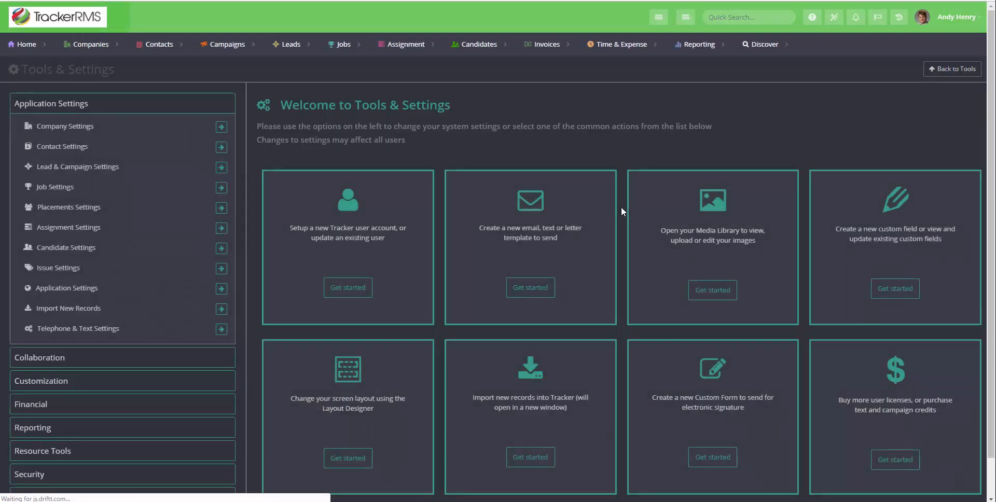
scroll(251, 295, "down", 1)
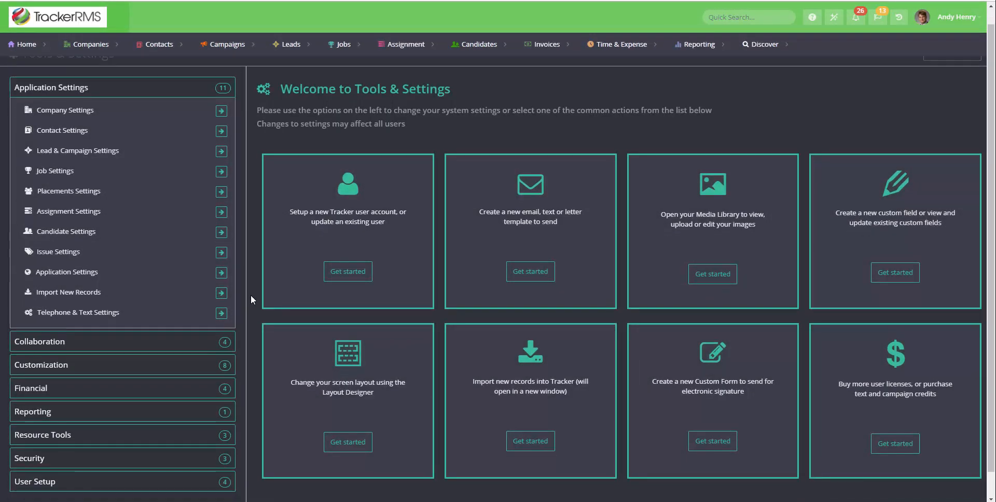
left_click(143, 456)
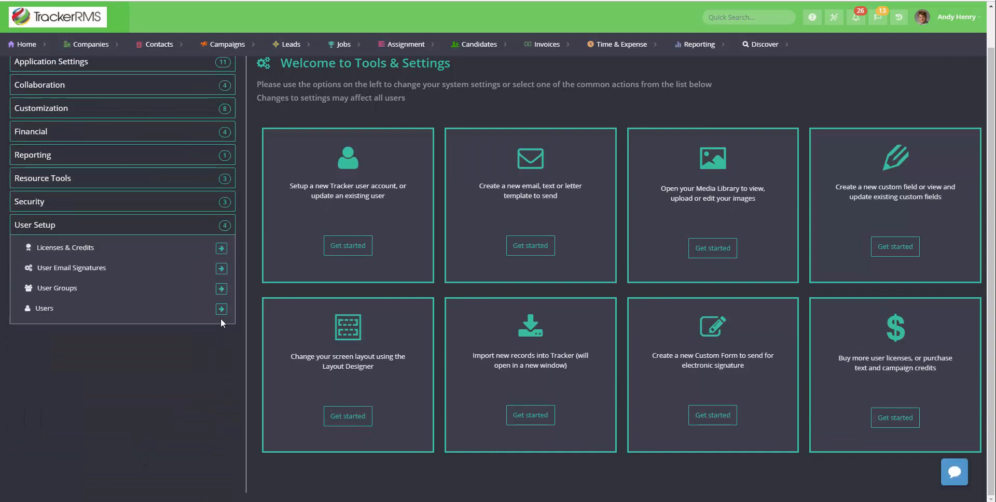
left_click(222, 290)
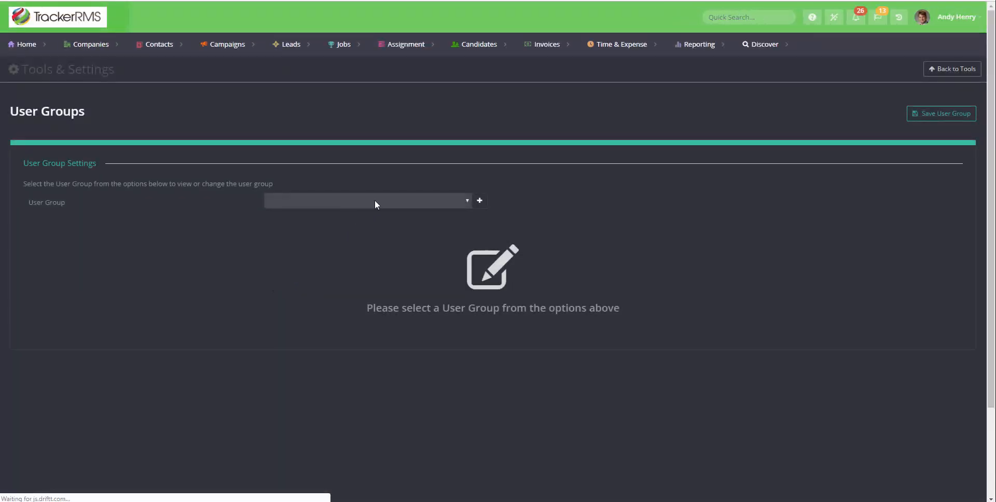
left_click(375, 201)
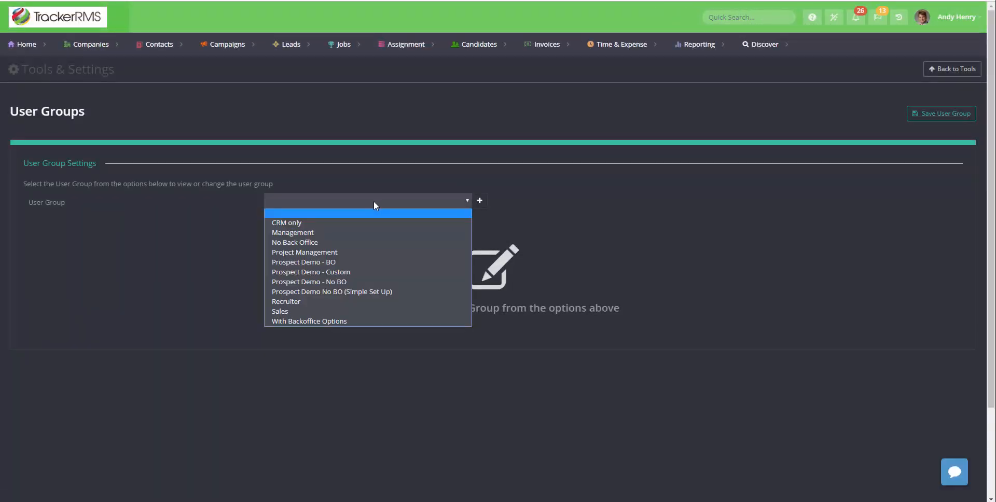
left_click(344, 283)
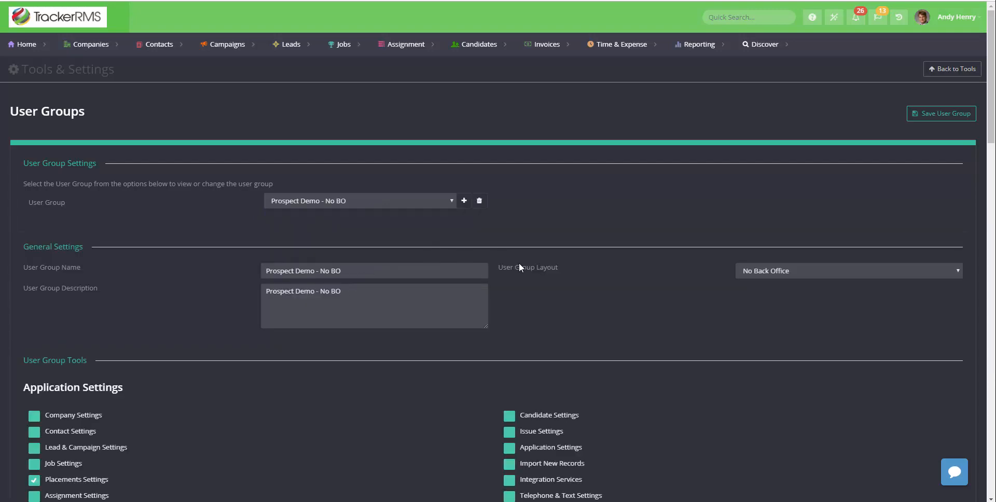
Step: In the group's User Group Tools, disable Placements Settings and enable Standard Templates
scroll(521, 266, "down", 2)
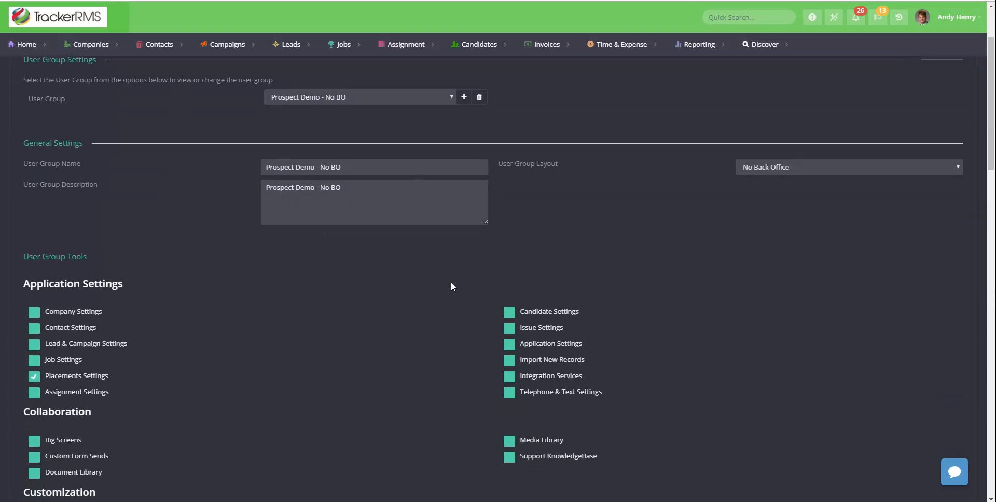
scroll(451, 287, "down", 2)
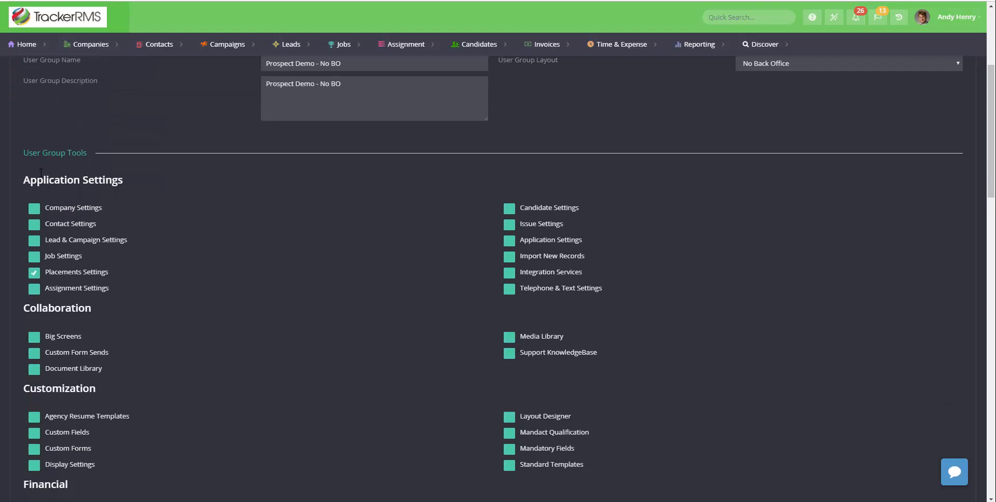
triple_click(51, 153)
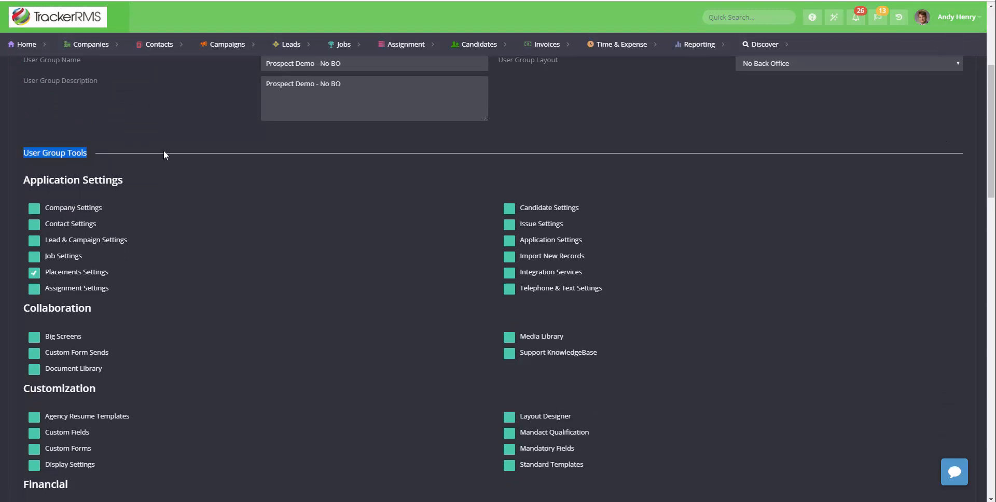
left_click(34, 273)
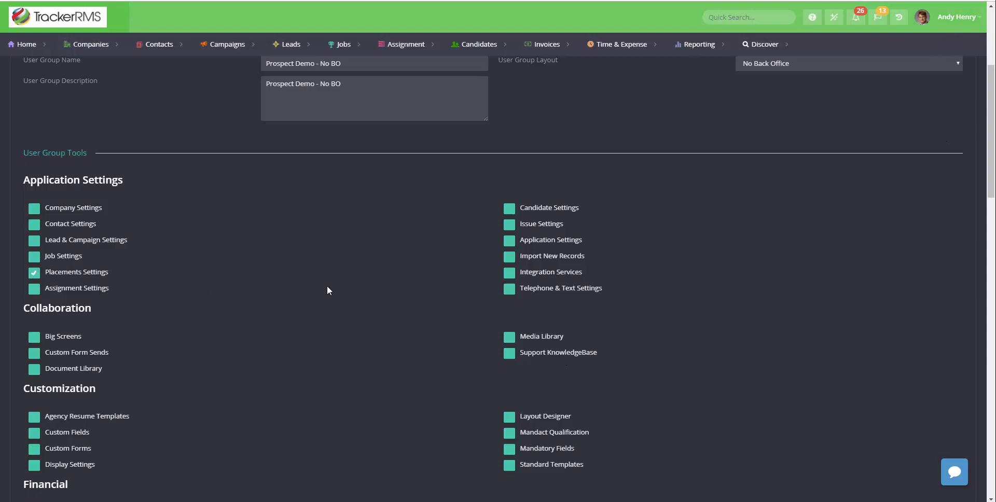
scroll(294, 285, "down", 2)
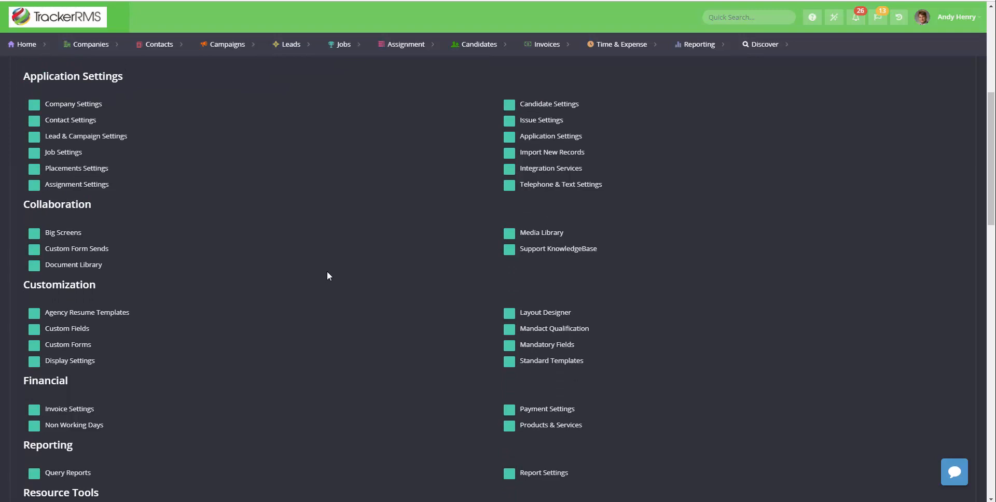
scroll(327, 272, "down", 1)
left_click(509, 310)
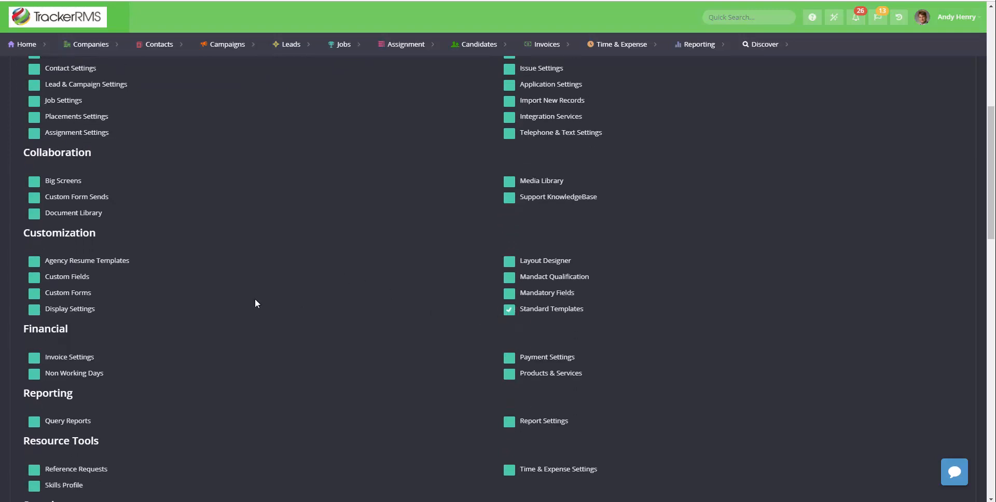
Step: Review the group's remaining tools, its User Group Privileges such as Delete Records and View All Hot Lists, and its tab access
scroll(254, 297, "down", 4)
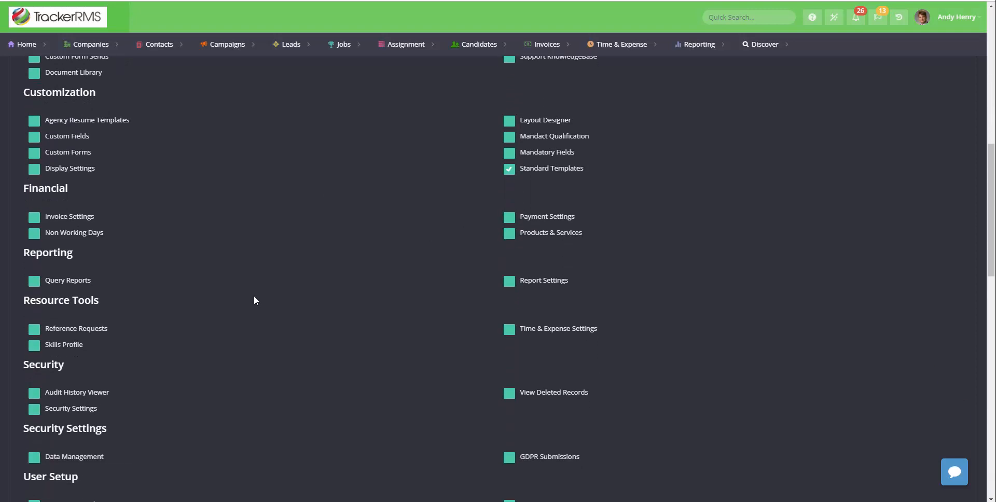
scroll(254, 300, "down", 6)
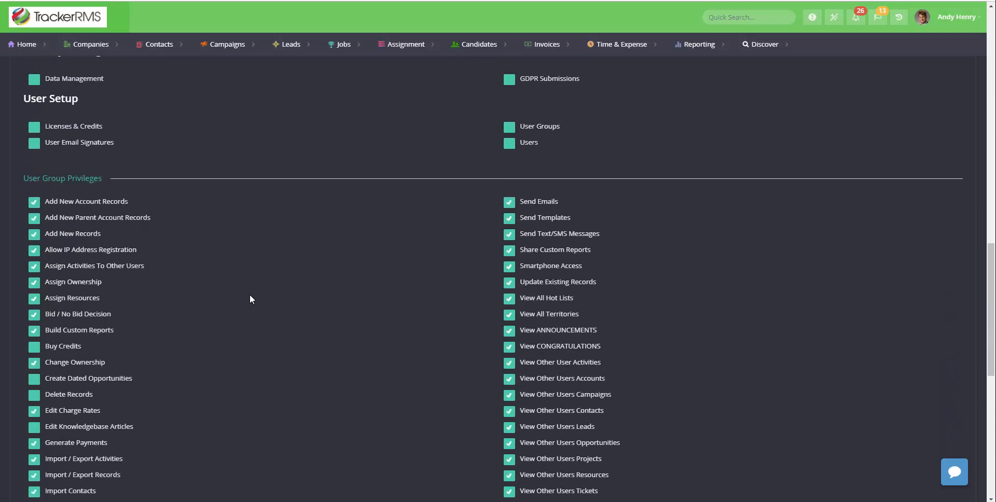
scroll(210, 233, "down", 1)
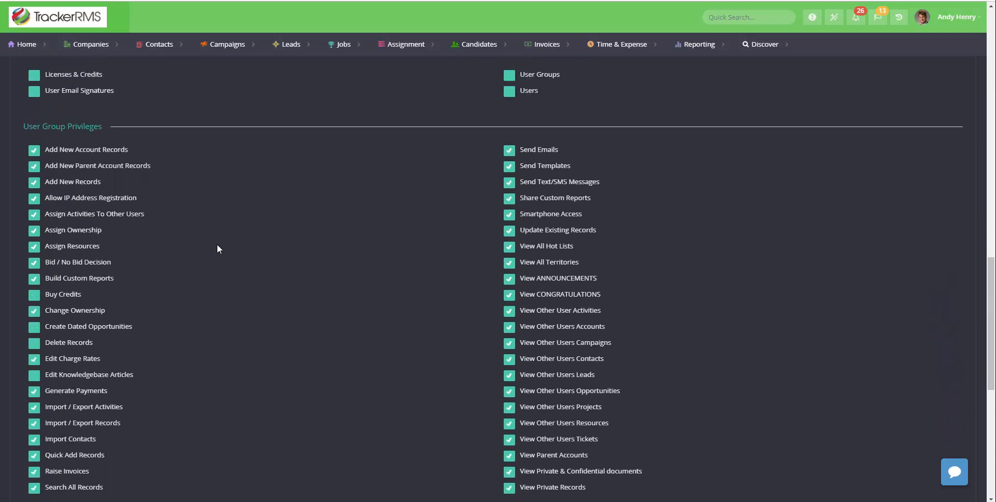
left_click_drag(94, 344, 38, 344)
left_click(280, 344)
scroll(372, 305, "down", 1)
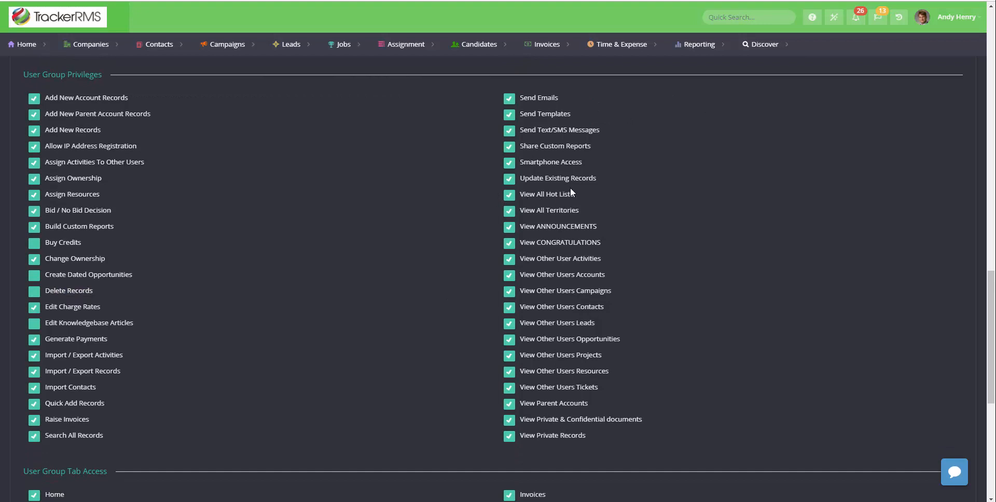
left_click_drag(573, 194, 518, 197)
scroll(369, 256, "down", 2)
scroll(362, 259, "down", 1)
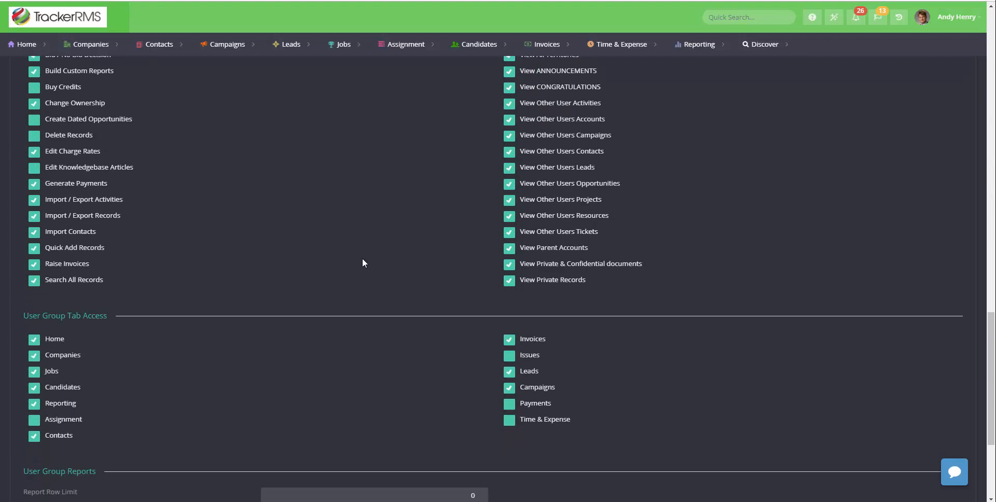
Step: Remove the View Private Records privilege from the group and save the user group
scroll(363, 259, "up", 2)
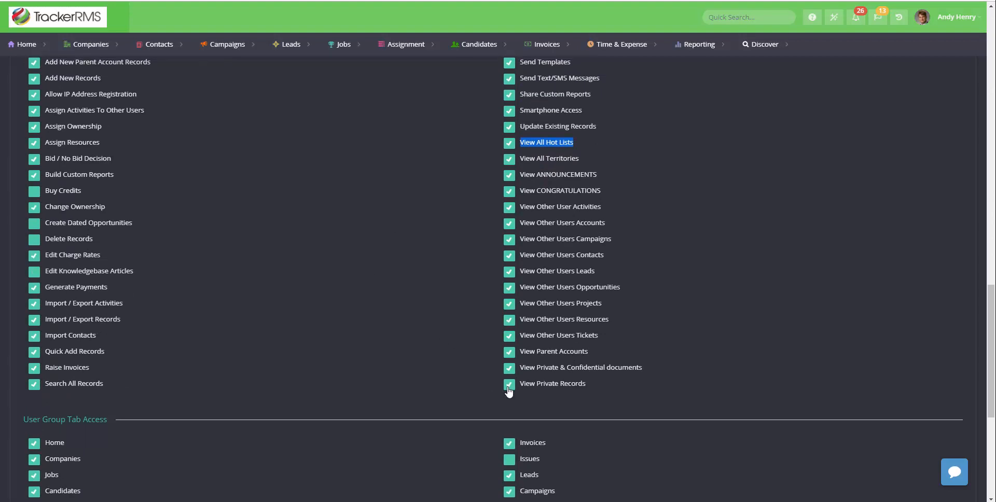
left_click(509, 385)
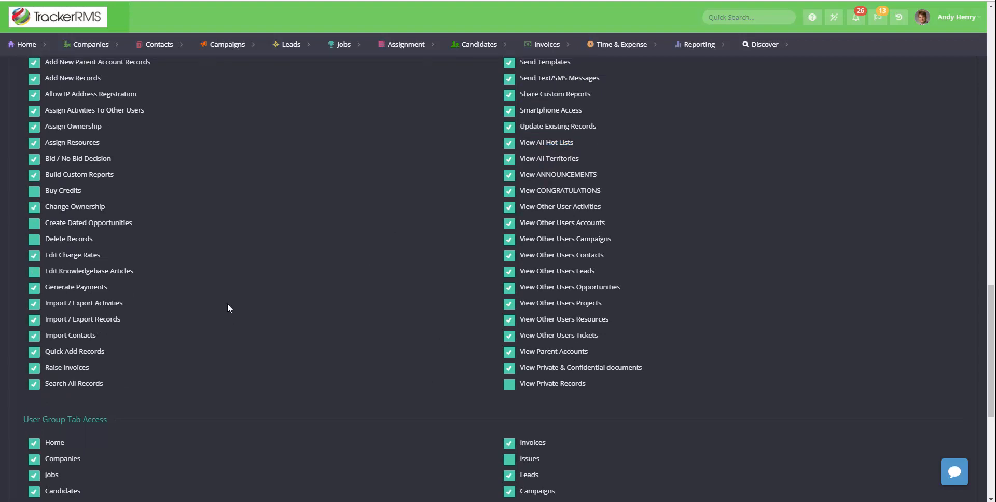
left_click_drag(99, 239, 37, 239)
left_click(206, 247)
scroll(268, 285, "up", 20)
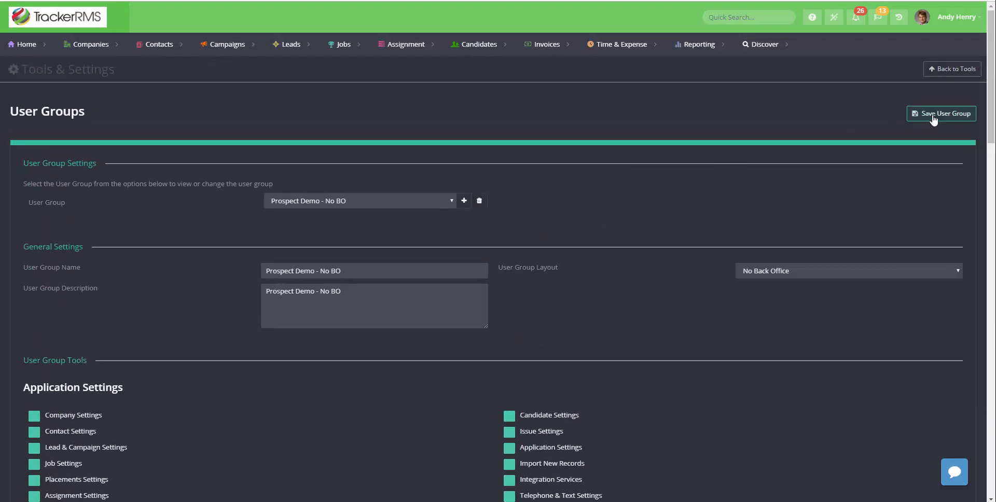
left_click(942, 115)
Step: Create a user group named with the individual user's first name plus "Access", cloning Prospect Demo - No BO and leaving the layout blank
left_click(464, 202)
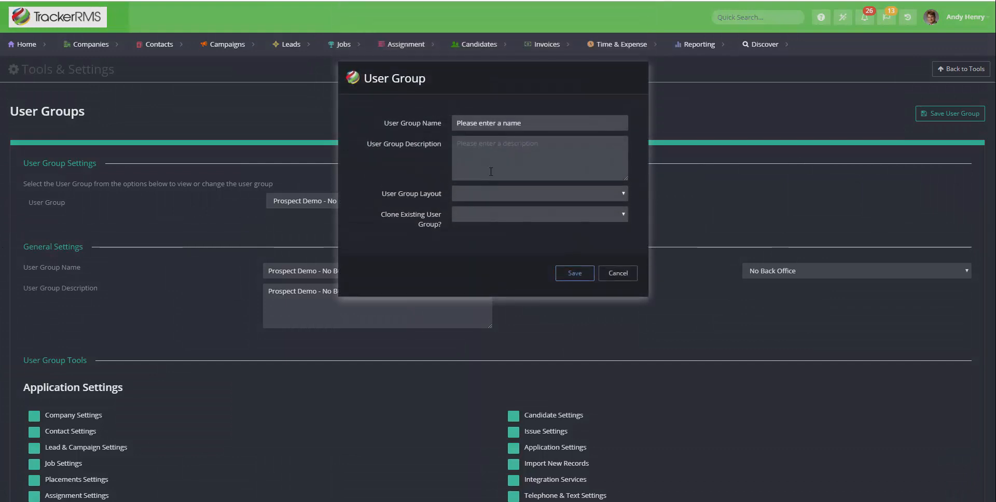
type("Annie's Access")
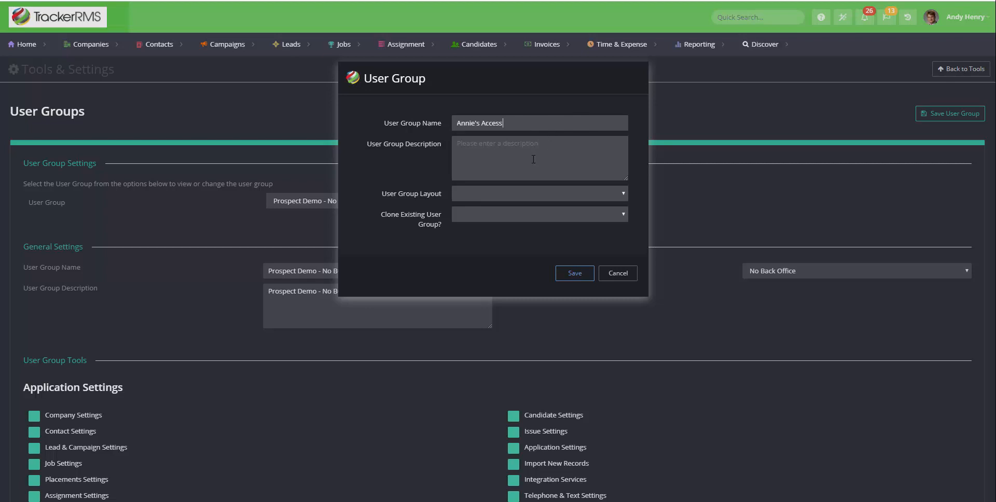
left_click_drag(393, 192, 446, 195)
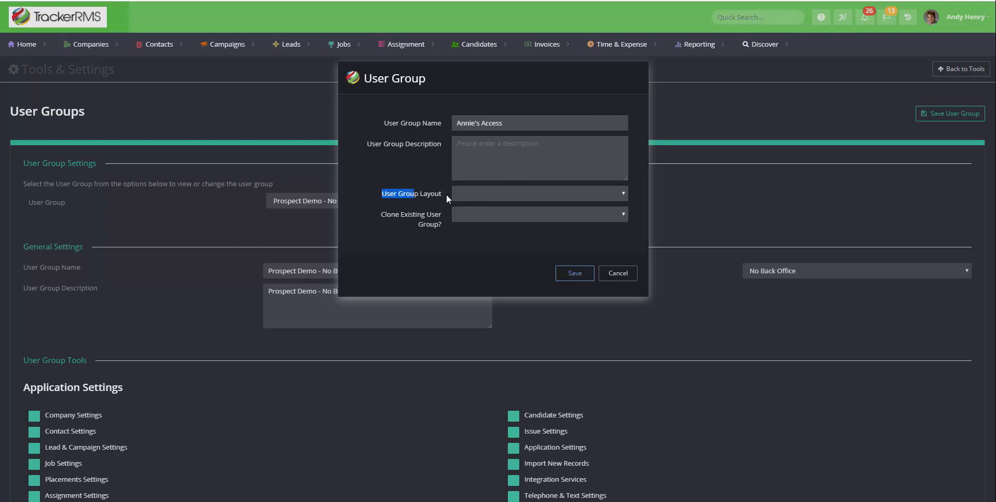
left_click(494, 191)
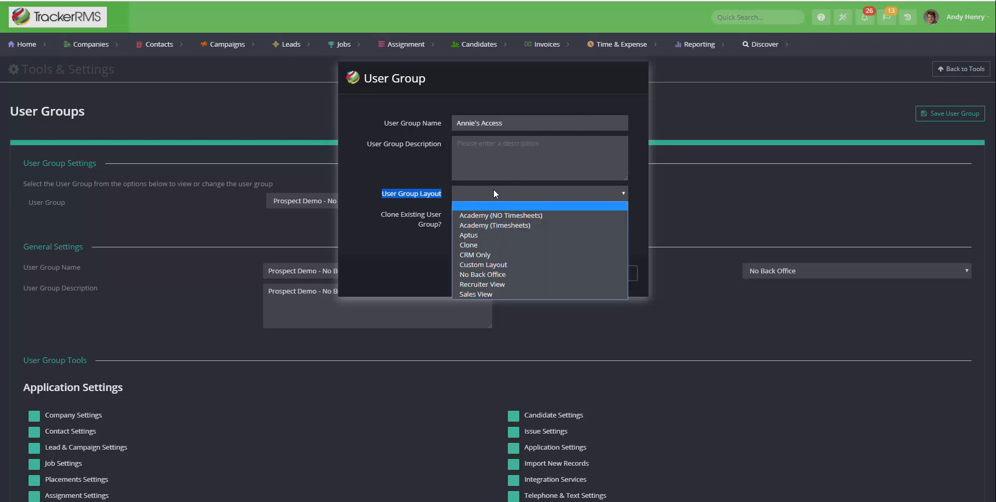
left_click(493, 189)
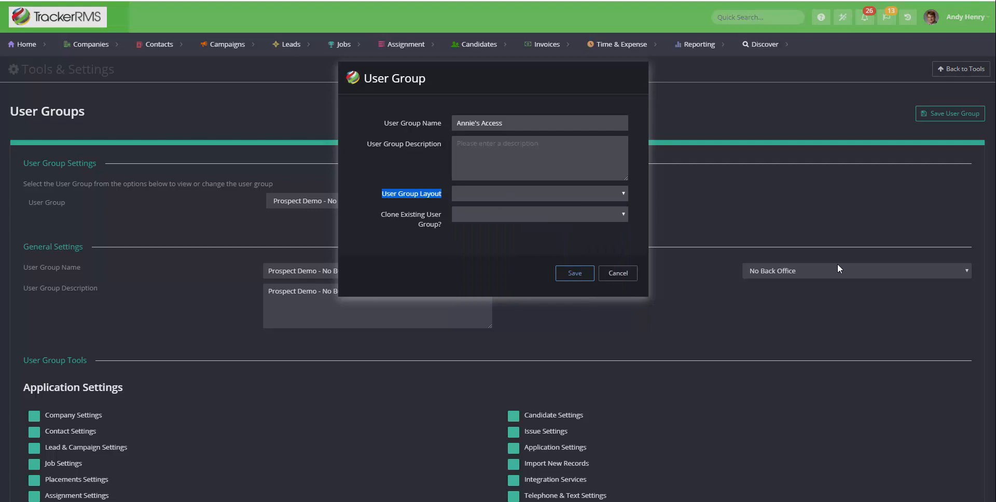
left_click(554, 195)
left_click(410, 219)
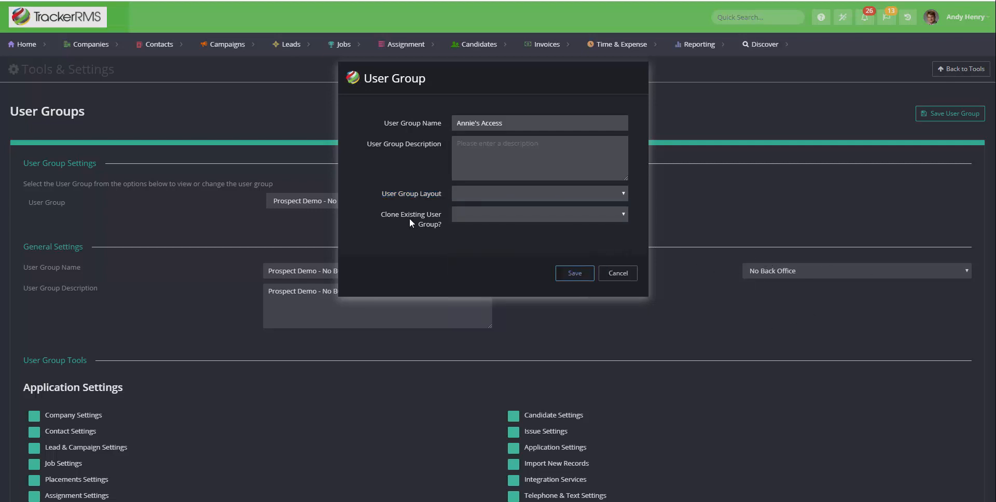
left_click(481, 214)
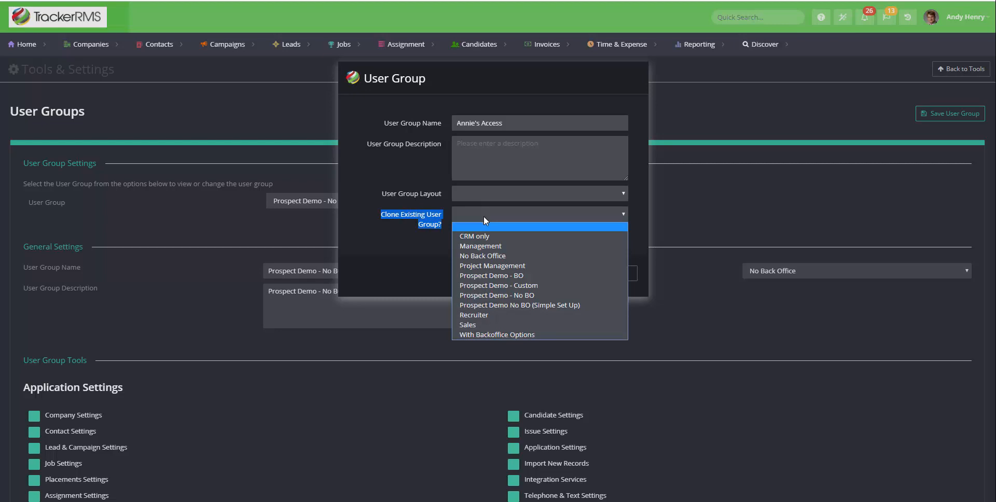
left_click(521, 295)
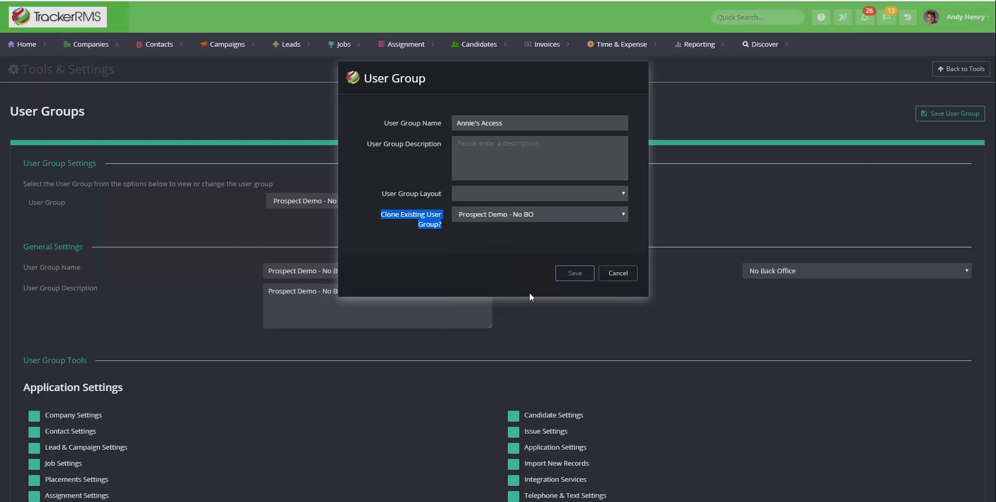
left_click(584, 276)
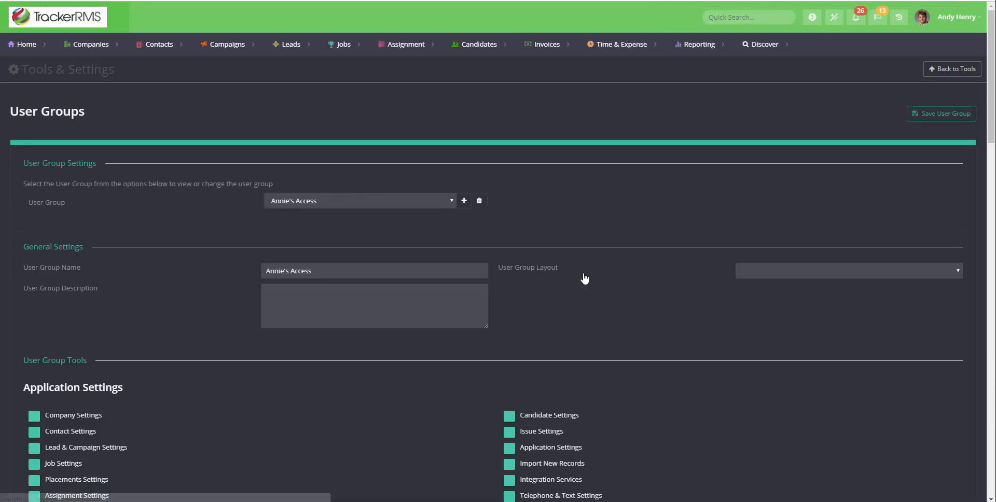
Step: Enable the Delete Records privilege for the new individual access group and save the user group
scroll(236, 270, "down", 12)
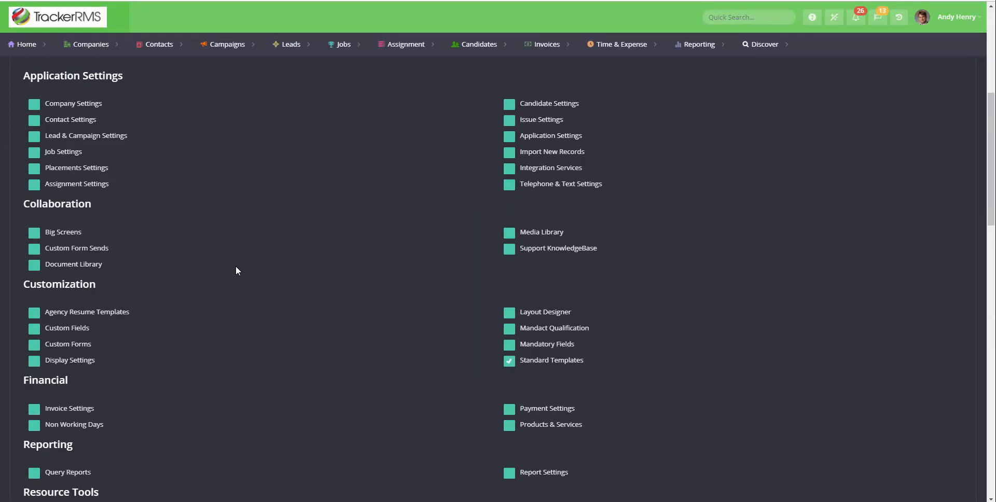
scroll(236, 268, "down", 8)
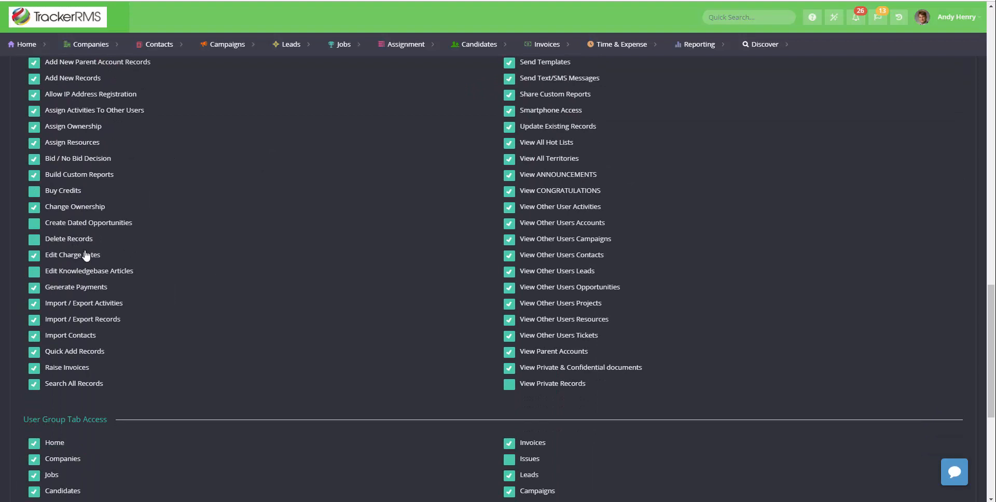
left_click(69, 239)
scroll(261, 294, "up", 15)
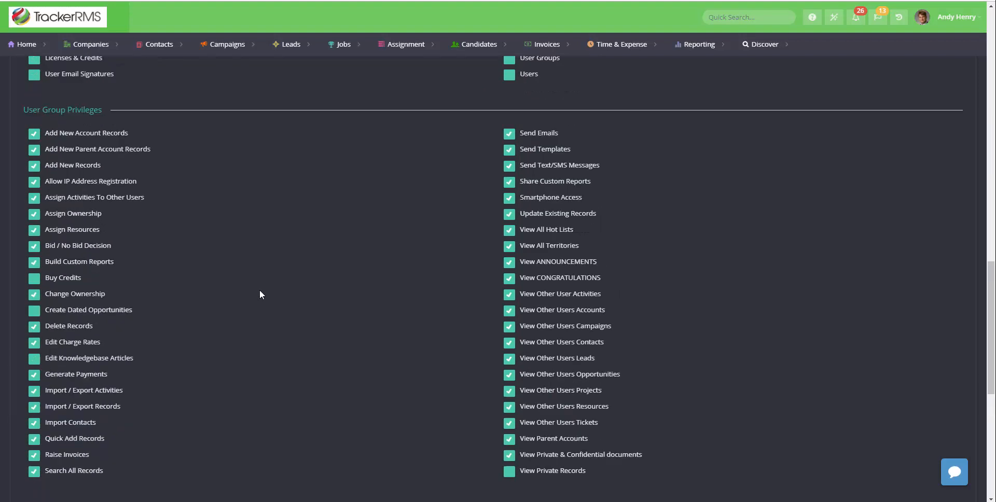
scroll(260, 294, "up", 5)
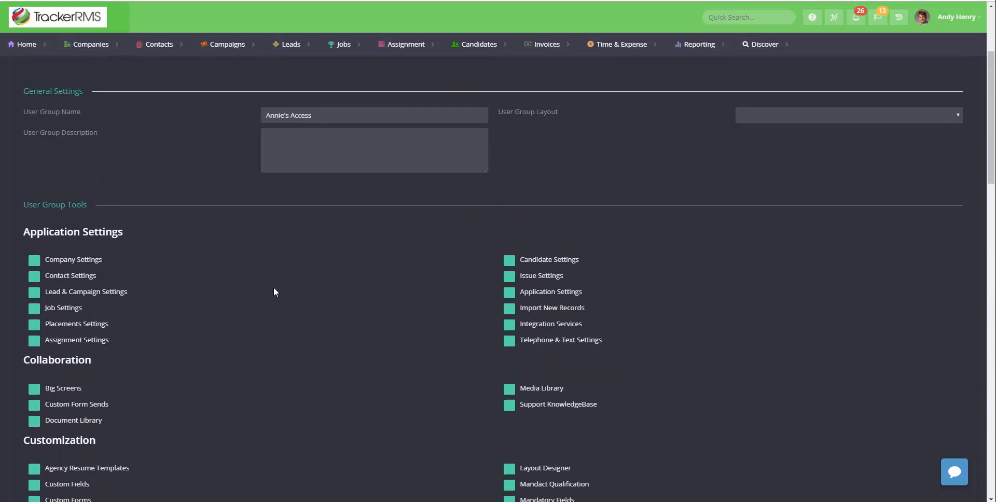
scroll(273, 288, "up", 3)
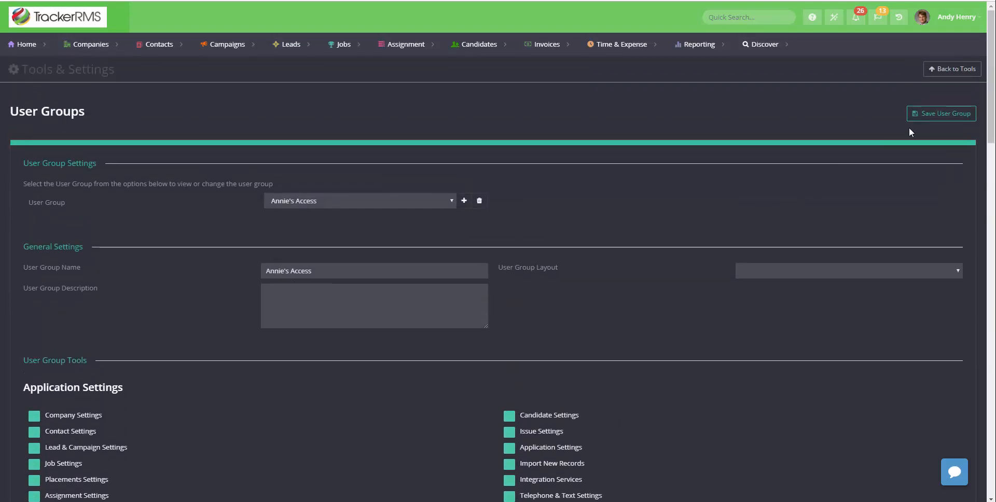
left_click(931, 115)
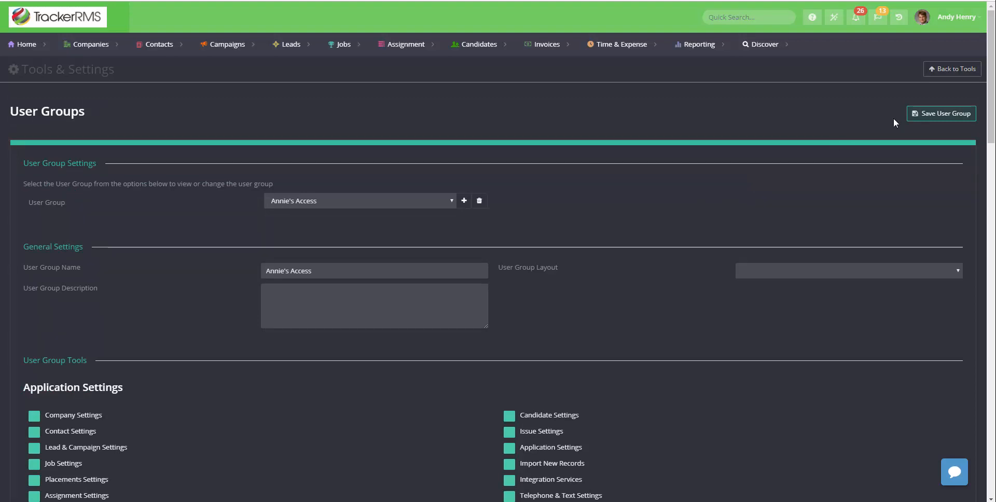
Step: Return to the main tools page, open the user account setup, and select the first user listed under Prospect Demo - No BO
left_click(954, 74)
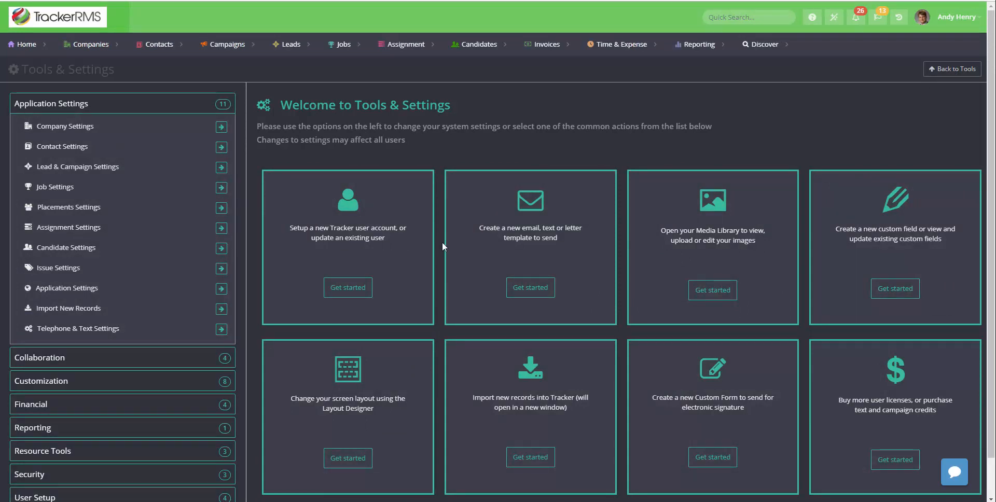
left_click(350, 291)
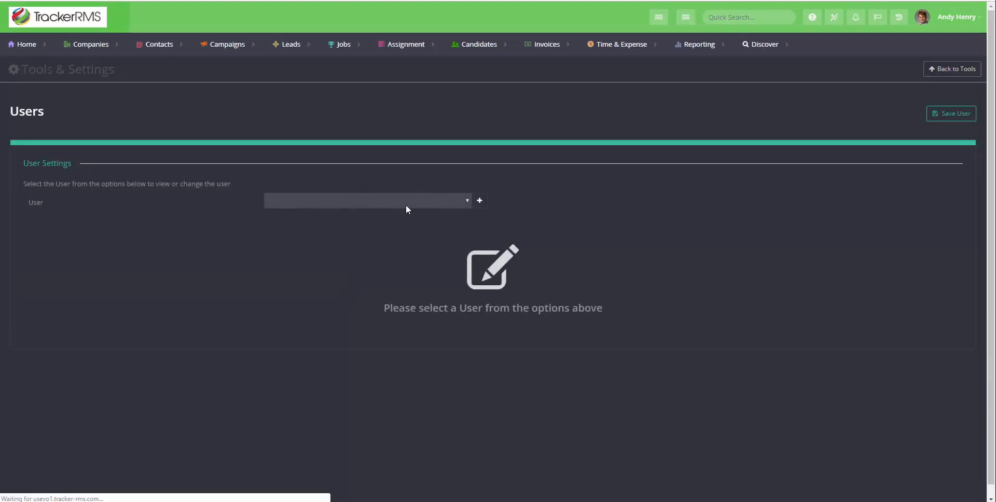
left_click(410, 200)
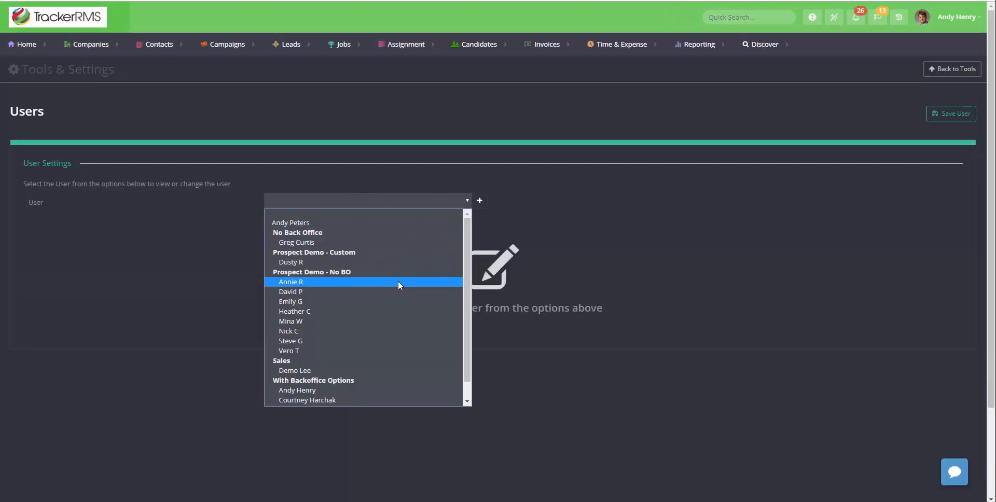
left_click(327, 282)
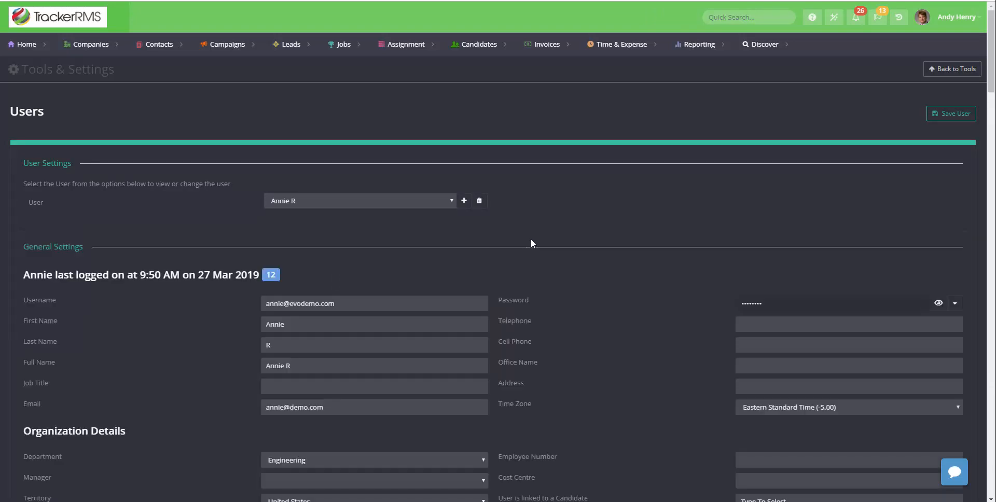
Step: Set the user's User Group in Organization Details to the new individual access group and save the user
scroll(530, 238, "down", 3)
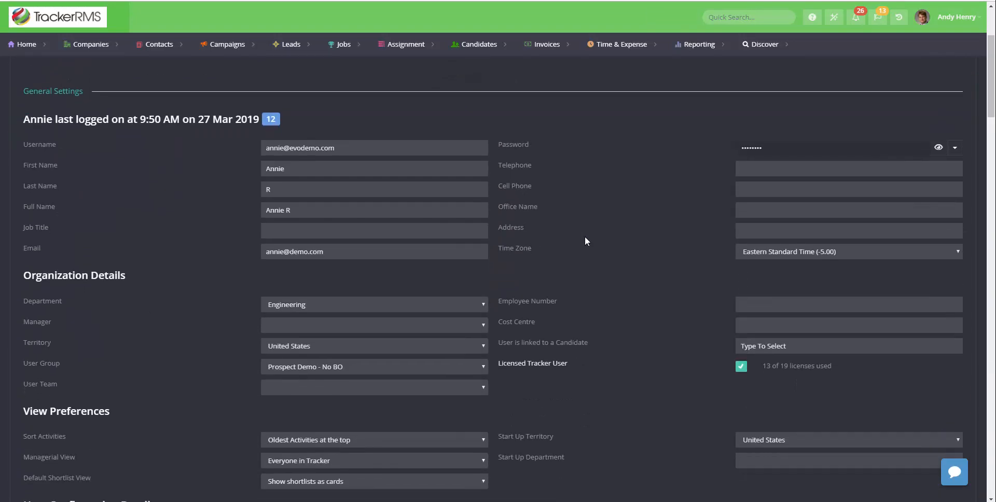
left_click(352, 369)
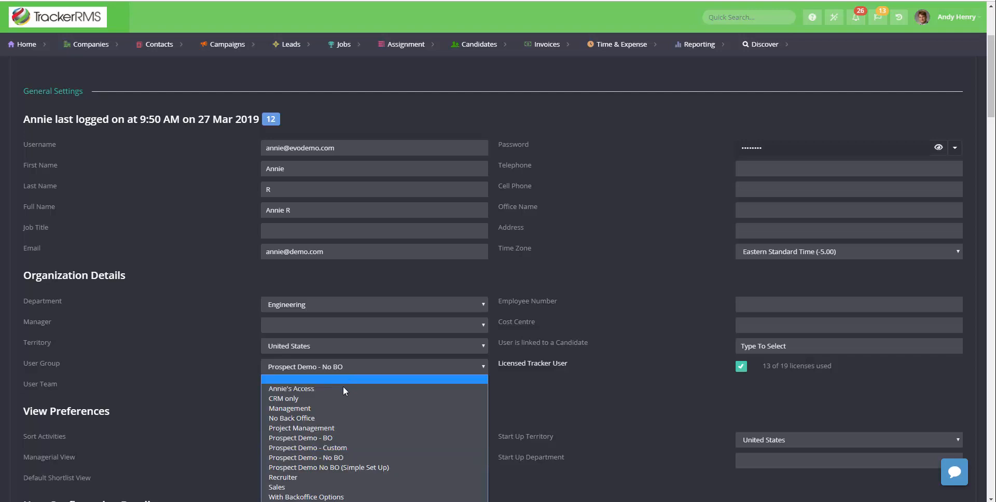
left_click(342, 387)
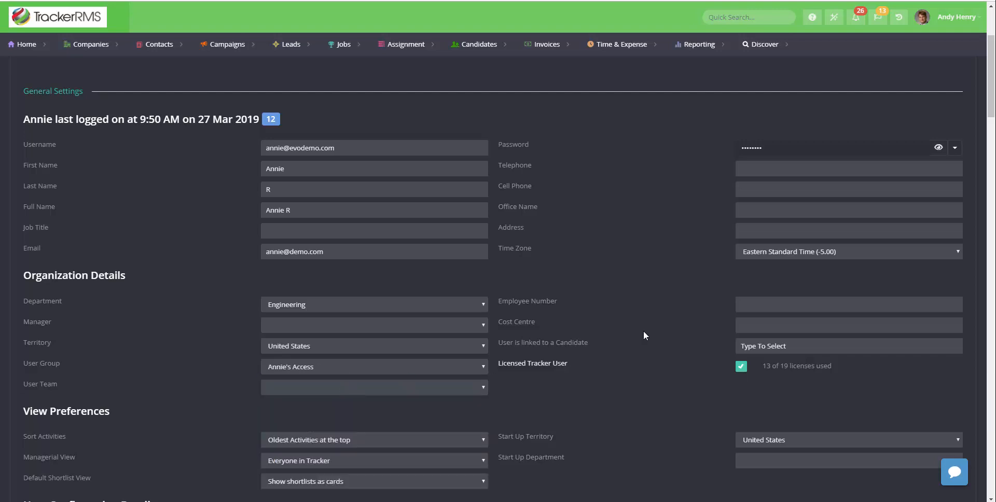
scroll(643, 331, "up", 3)
left_click(961, 114)
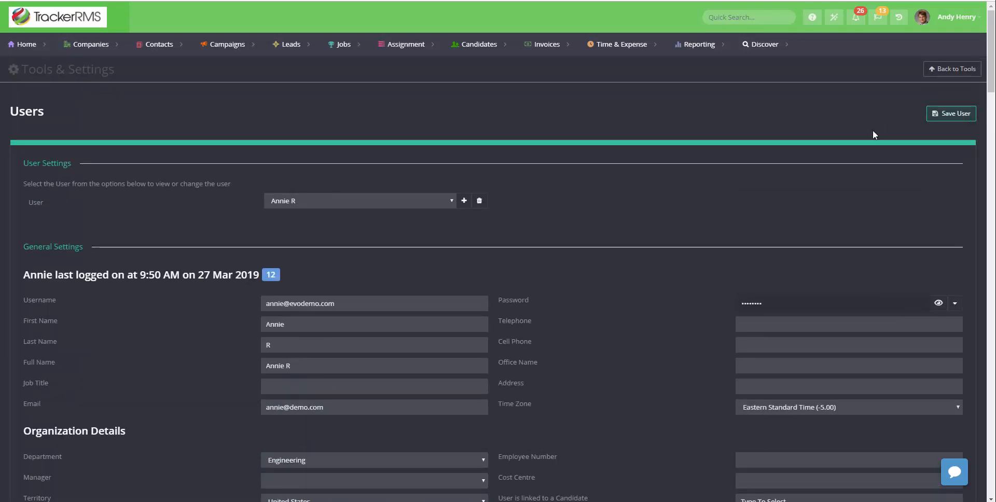